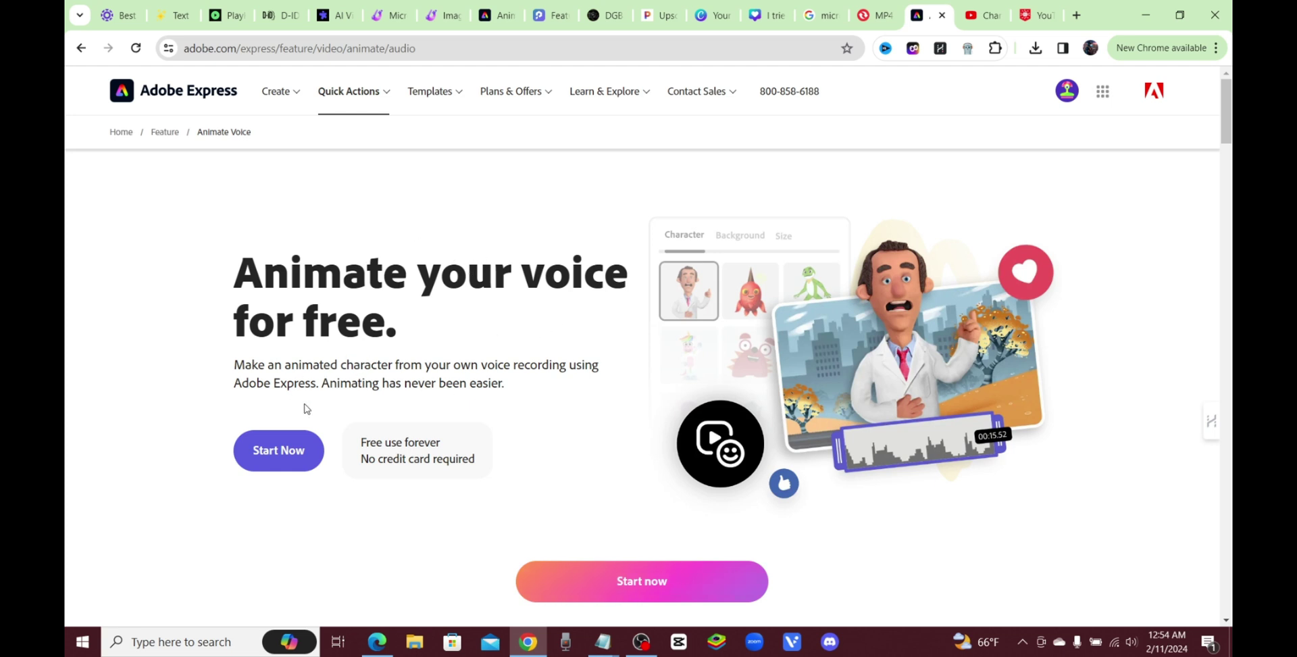
- Start the Animate your voice tool with Start Now on its landing page
{"action": "left_click", "coordinate": [288, 450]}
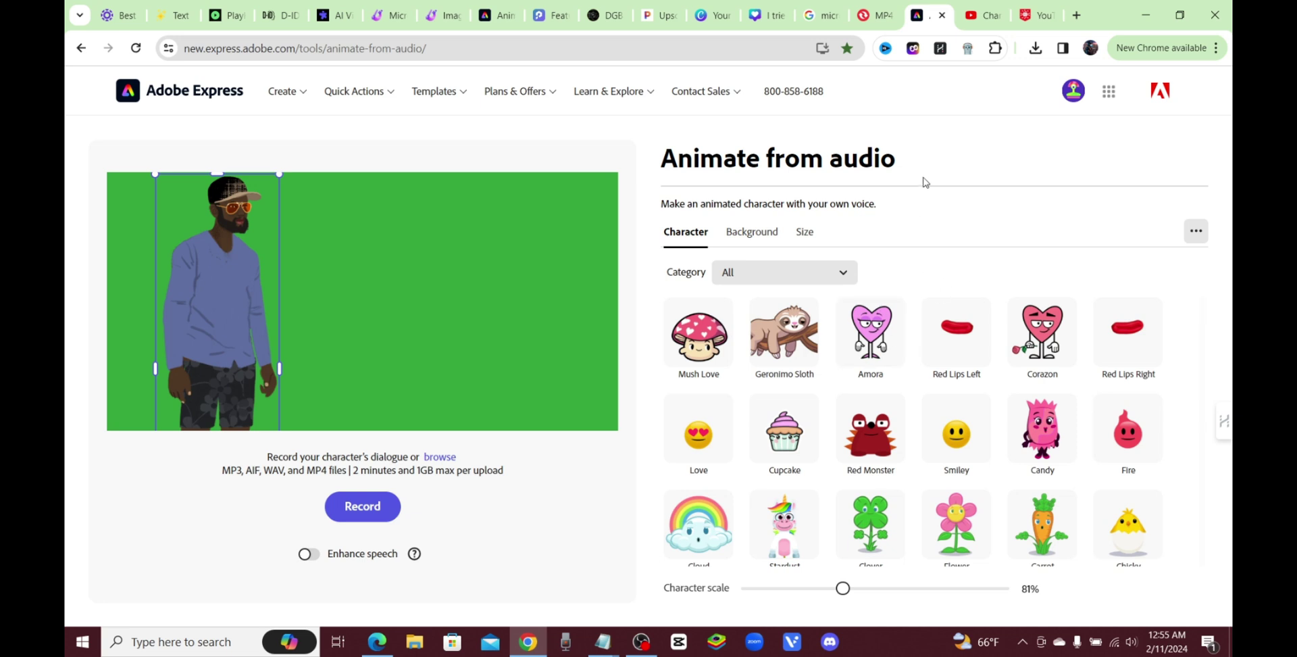
- Browse the character grid, previewing Jaxon, Manish, River and Jocelyn on the canvas
{"action": "scroll", "coordinate": [1081, 446], "scroll_direction": "down", "scroll_amount": 3}
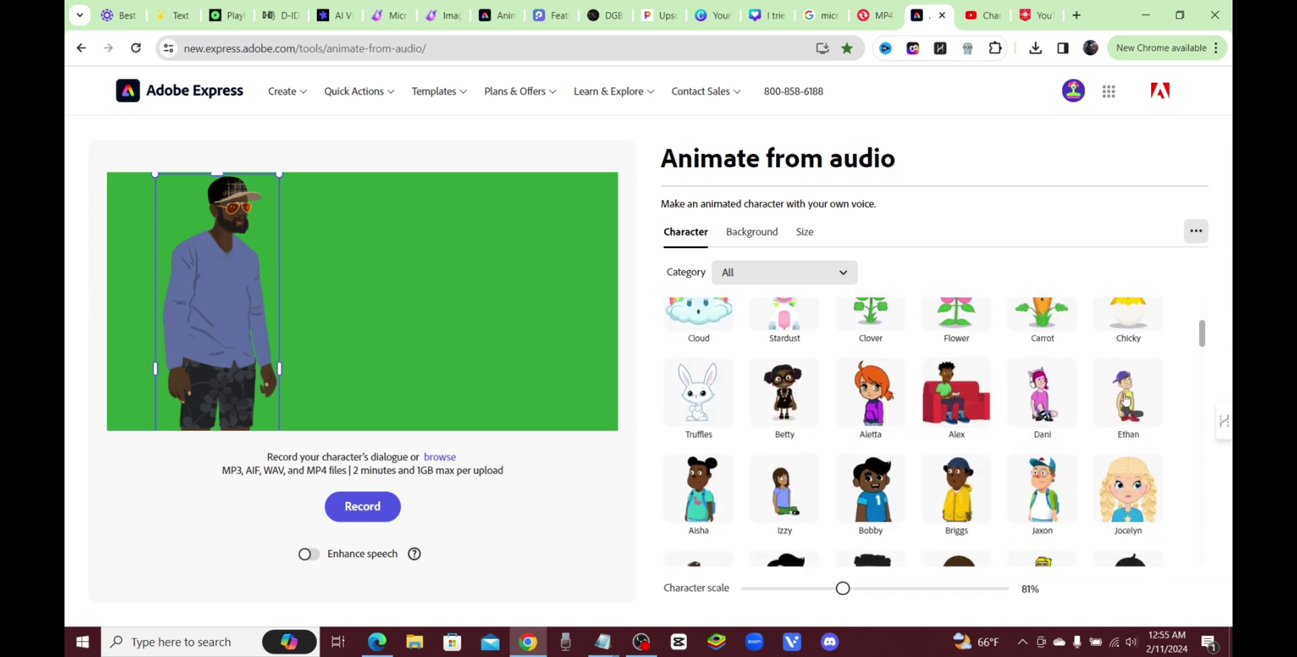
{"action": "scroll", "coordinate": [921, 436], "scroll_direction": "down", "scroll_amount": 3}
{"action": "scroll", "coordinate": [858, 394], "scroll_direction": "up", "scroll_amount": 4}
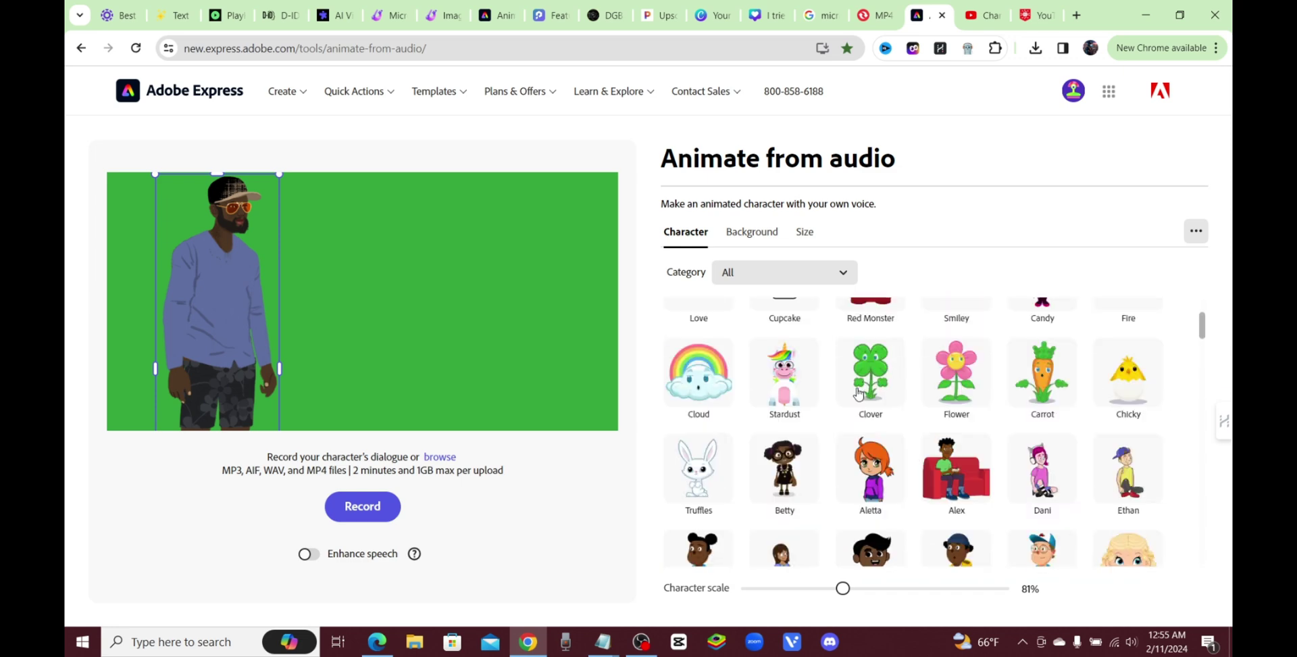
{"action": "scroll", "coordinate": [859, 393], "scroll_direction": "down", "scroll_amount": 6}
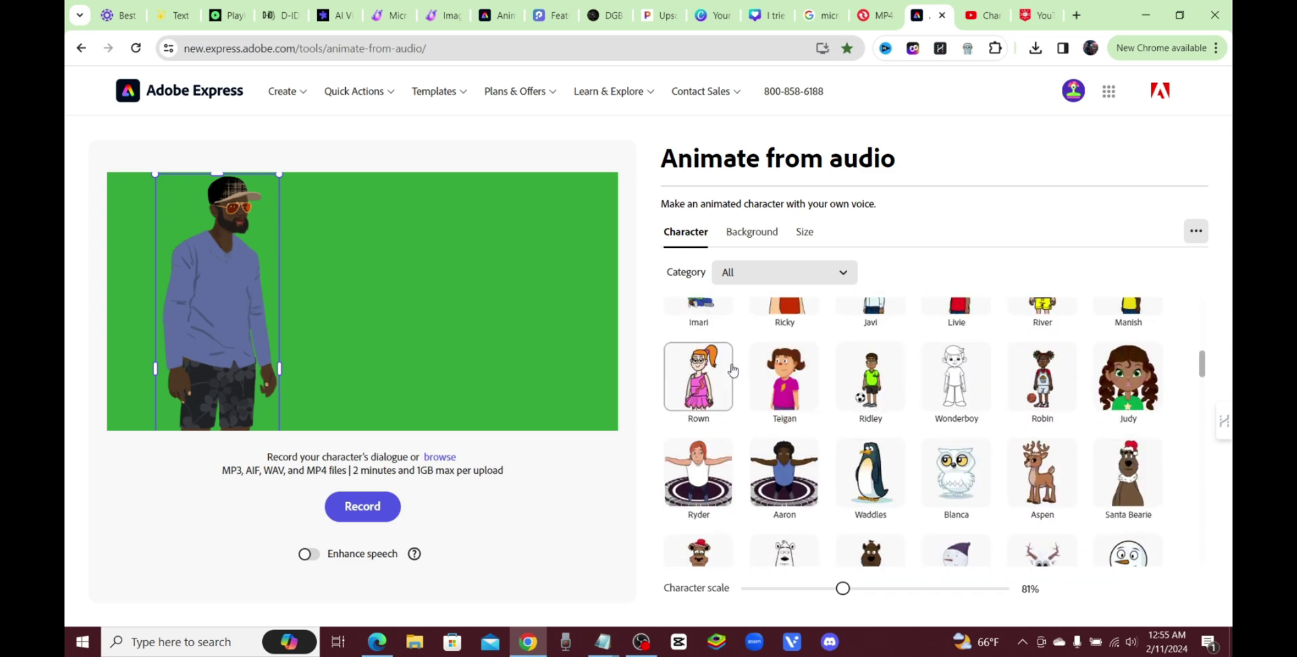
{"action": "scroll", "coordinate": [733, 370], "scroll_direction": "down", "scroll_amount": 3}
{"action": "scroll", "coordinate": [733, 369], "scroll_direction": "up", "scroll_amount": 3}
{"action": "scroll", "coordinate": [1006, 379], "scroll_direction": "down", "scroll_amount": 5}
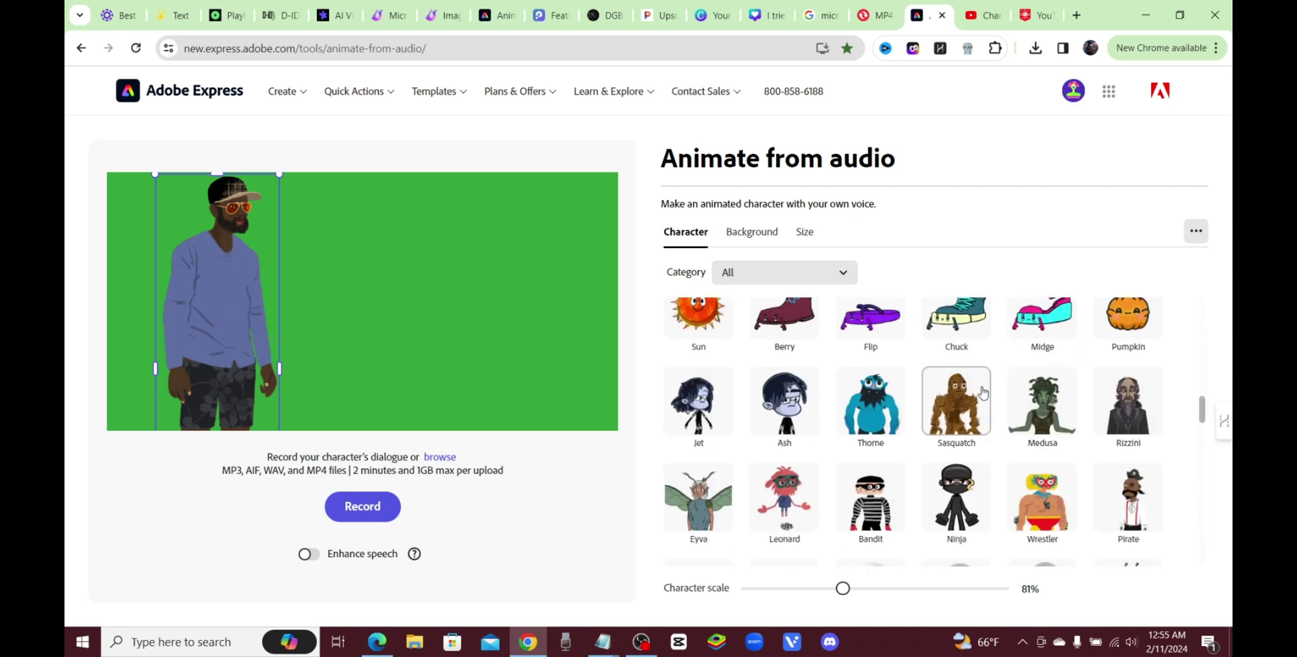
{"action": "scroll", "coordinate": [984, 388], "scroll_direction": "down", "scroll_amount": 6}
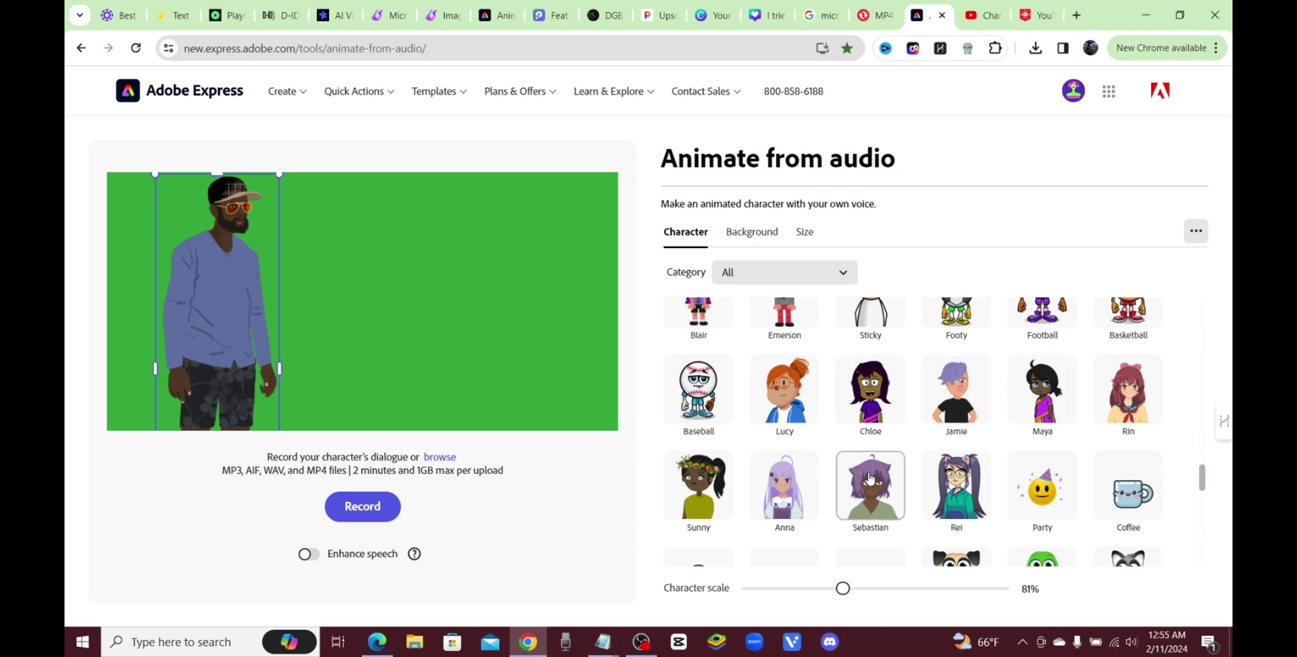
{"action": "scroll", "coordinate": [845, 432], "scroll_direction": "down", "scroll_amount": 6}
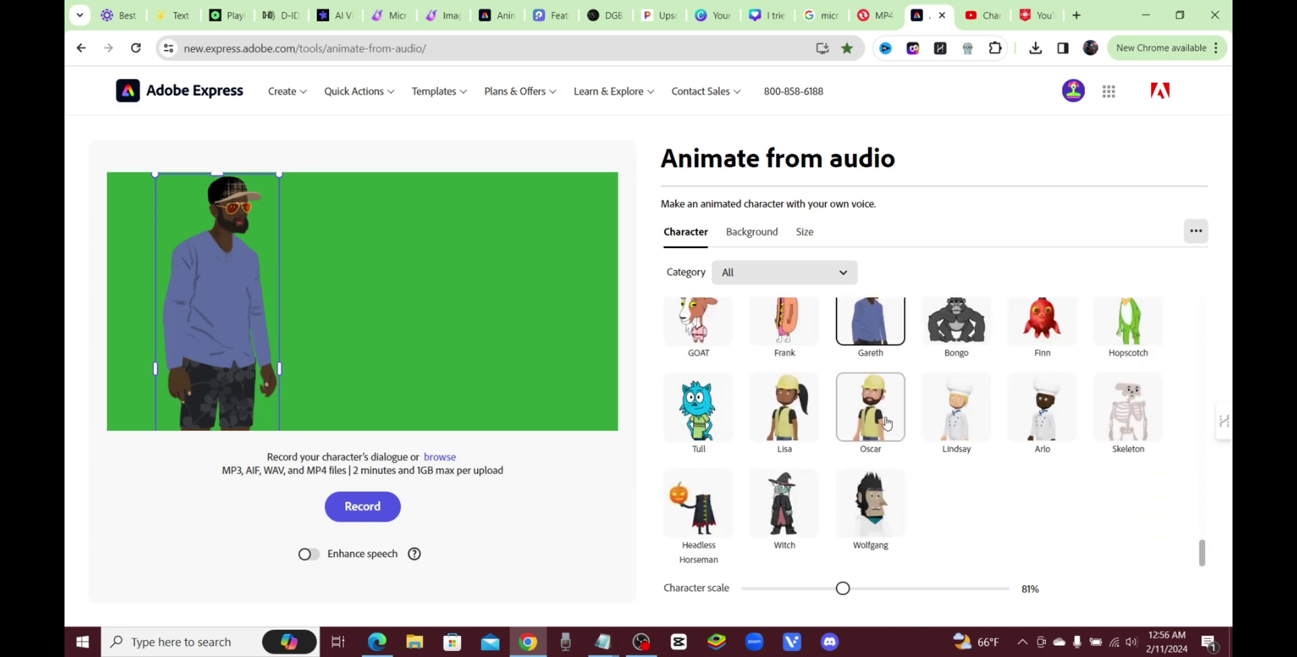
{"action": "scroll", "coordinate": [882, 412], "scroll_direction": "up", "scroll_amount": 2}
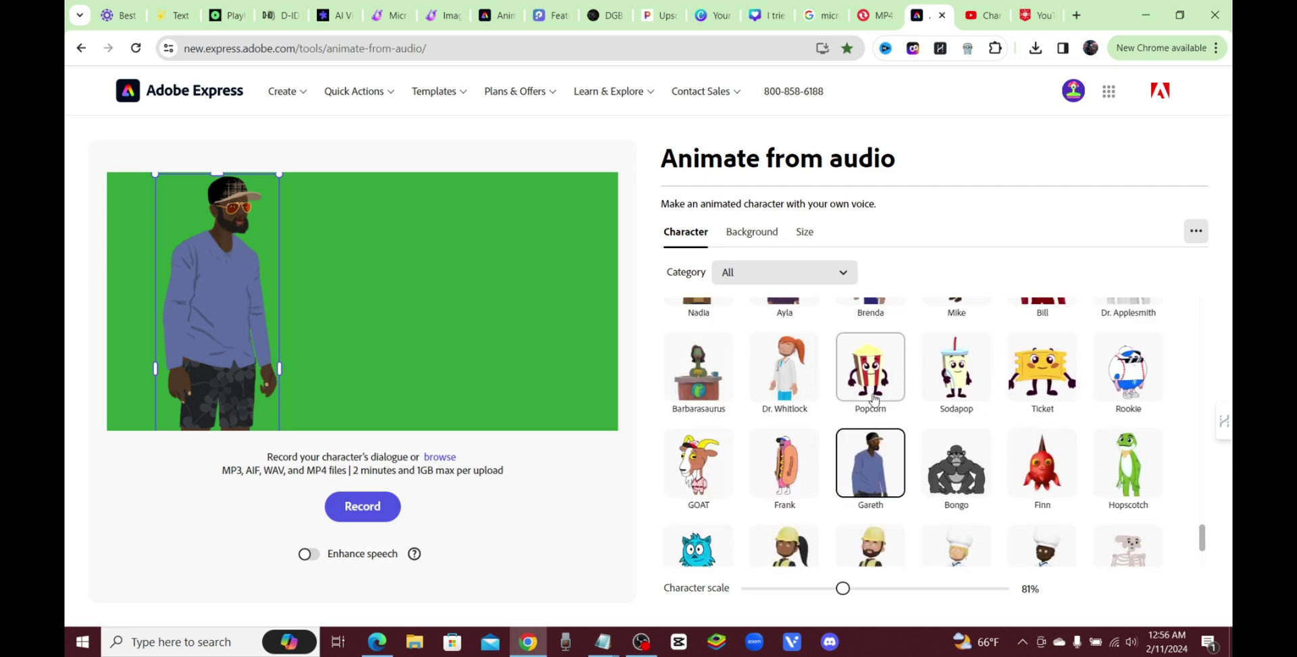
{"action": "scroll", "coordinate": [878, 399], "scroll_direction": "up", "scroll_amount": 5}
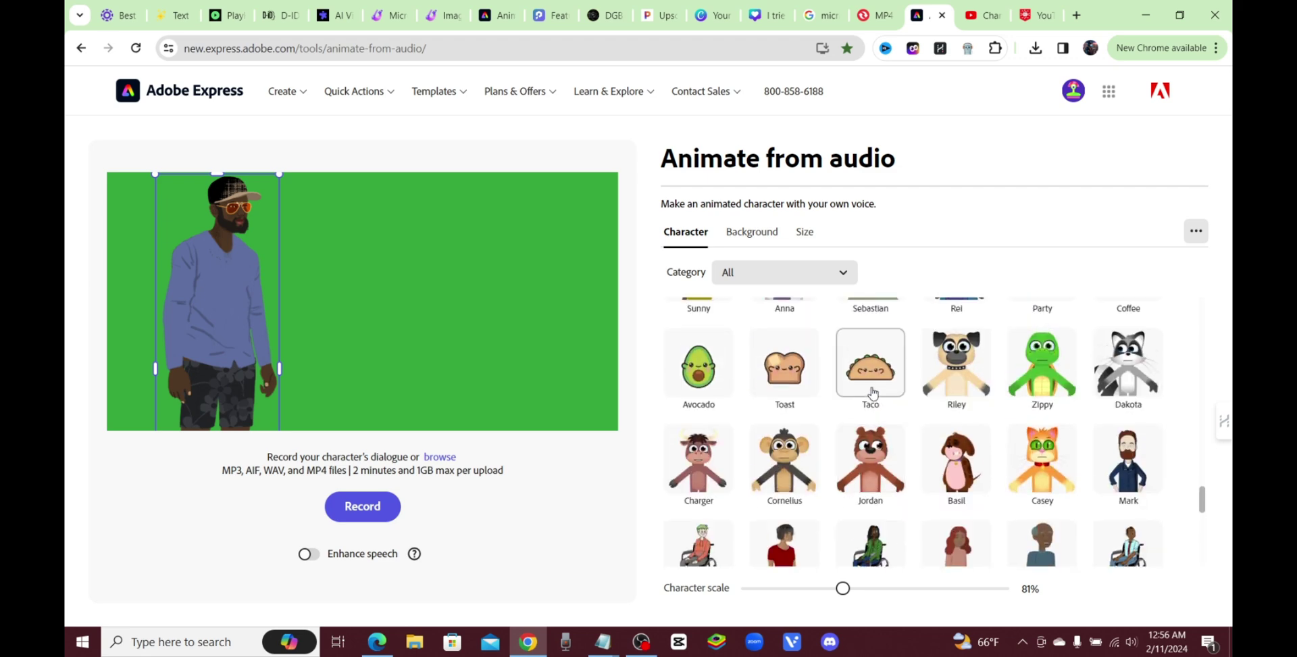
{"action": "scroll", "coordinate": [874, 391], "scroll_direction": "up", "scroll_amount": 4}
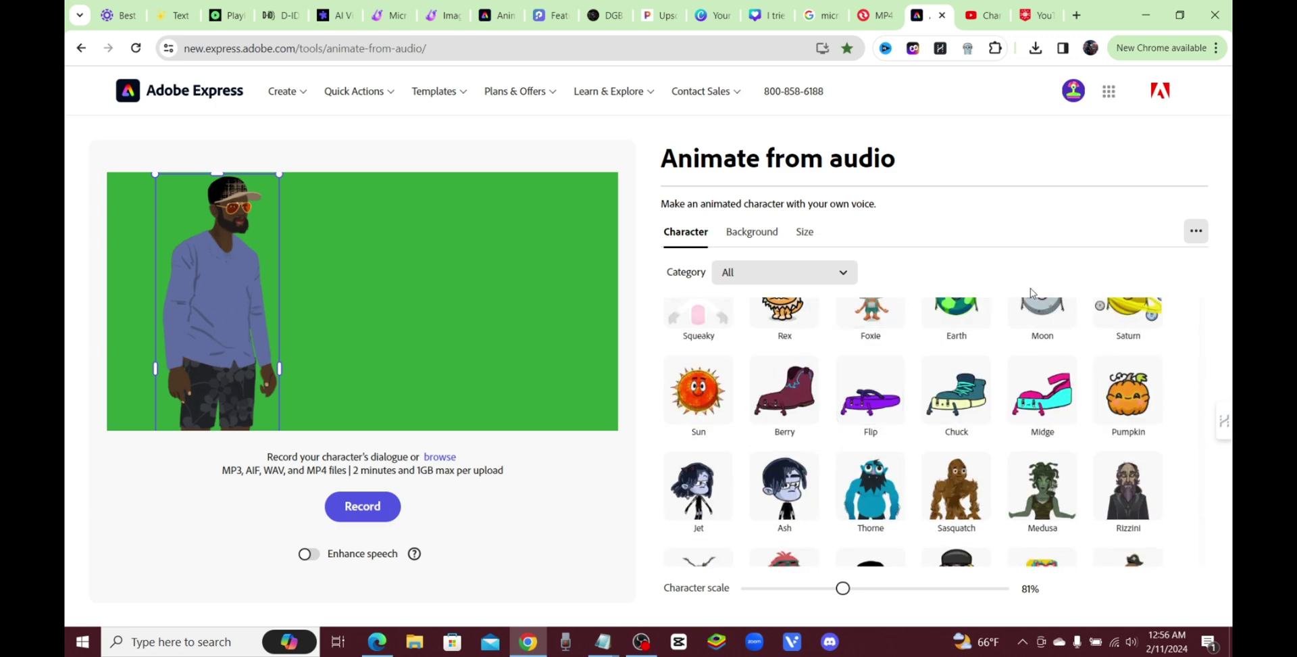
{"action": "scroll", "coordinate": [875, 416], "scroll_direction": "up", "scroll_amount": 5}
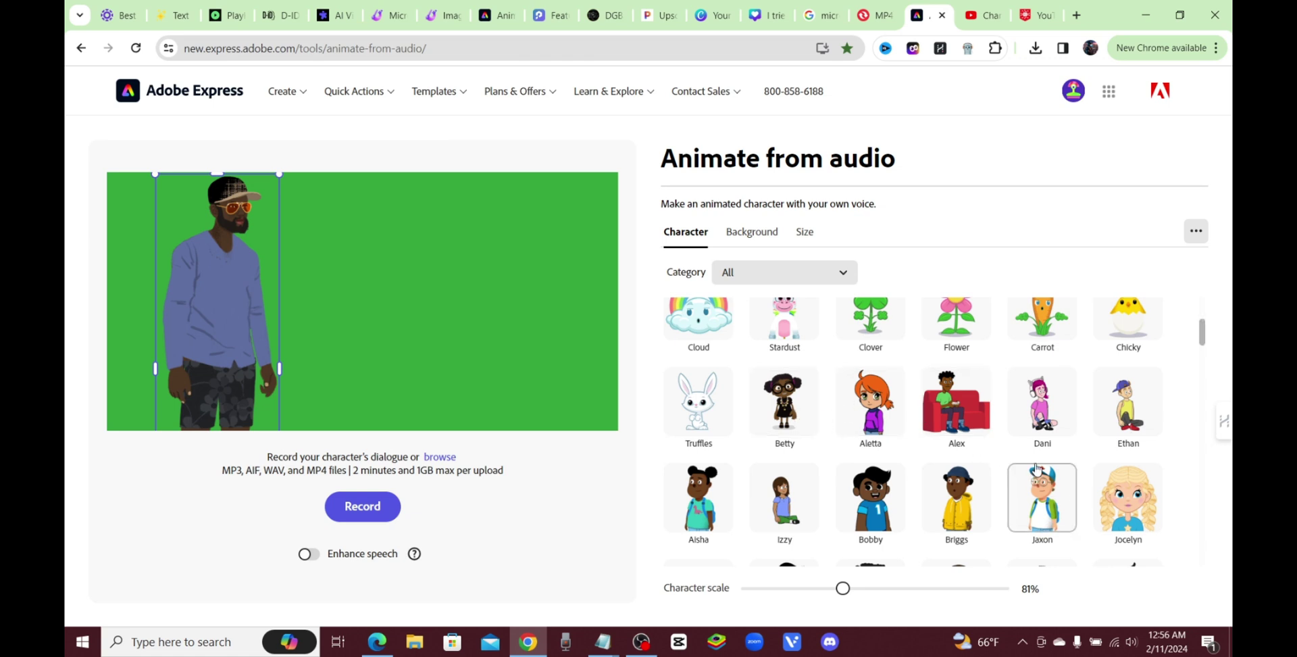
{"action": "scroll", "coordinate": [869, 407], "scroll_direction": "down", "scroll_amount": 6}
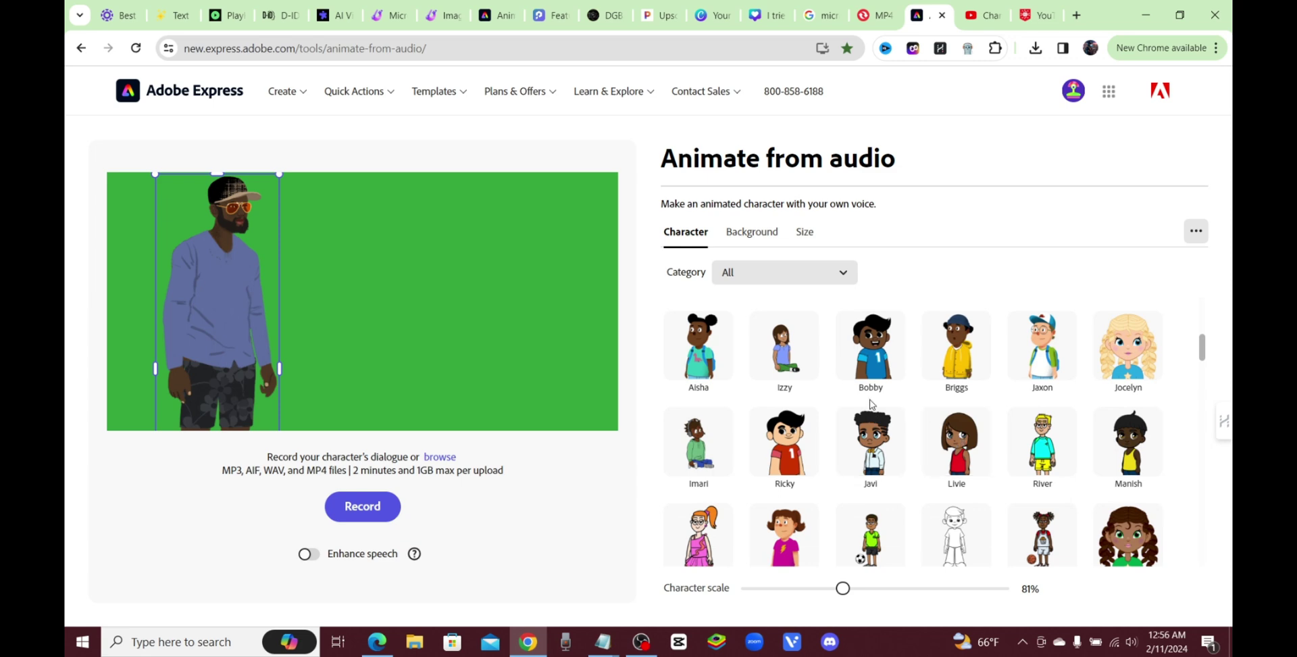
{"action": "scroll", "coordinate": [938, 438], "scroll_direction": "up", "scroll_amount": 2}
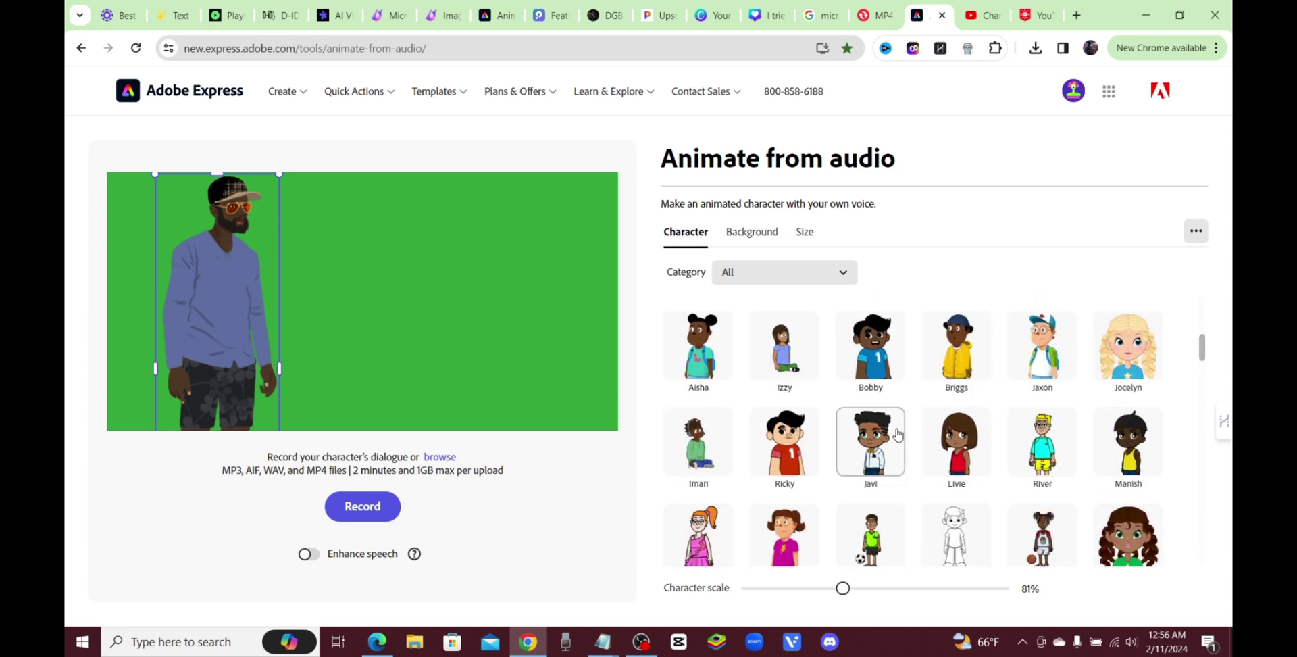
{"action": "left_click", "coordinate": [1042, 346]}
{"action": "left_click", "coordinate": [1127, 443]}
{"action": "left_click", "coordinate": [1064, 456]}
{"action": "left_click", "coordinate": [1127, 346]}
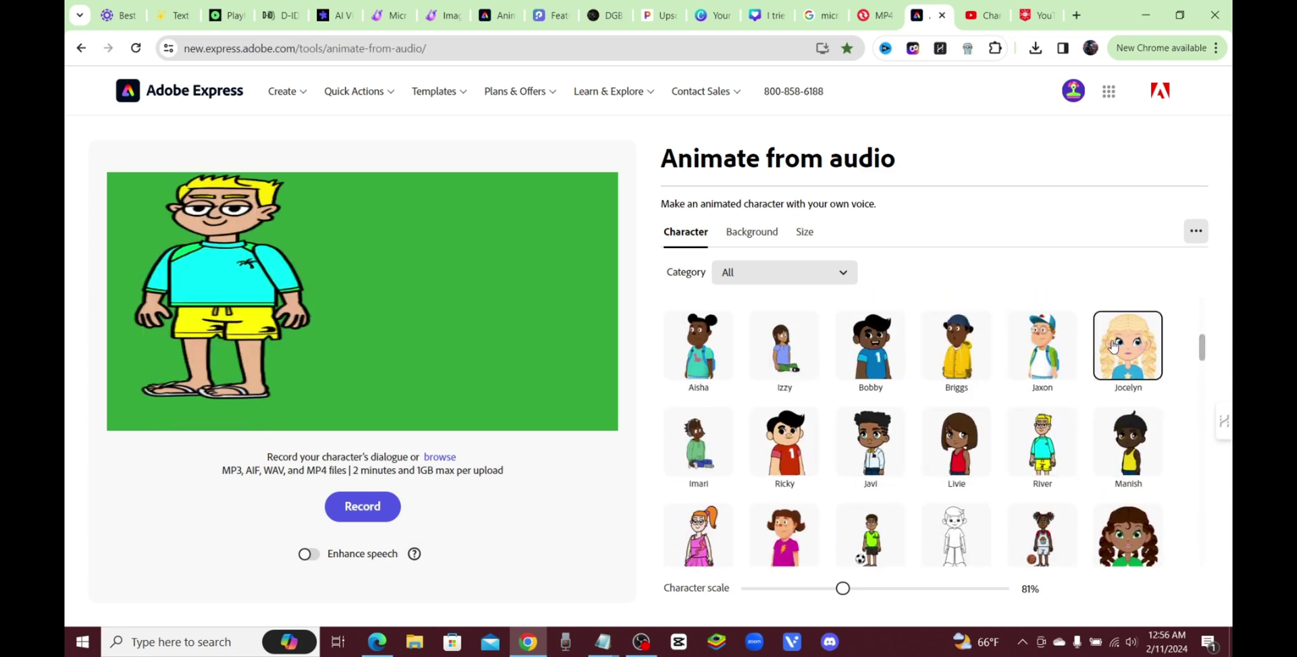
- Preview Judy, then pick the bearded Rizzini as the character
{"action": "scroll", "coordinate": [1081, 439], "scroll_direction": "down", "scroll_amount": 2}
{"action": "left_click", "coordinate": [1103, 391]}
{"action": "scroll", "coordinate": [1081, 385], "scroll_direction": "down", "scroll_amount": 5}
{"action": "left_click", "coordinate": [1127, 334]}
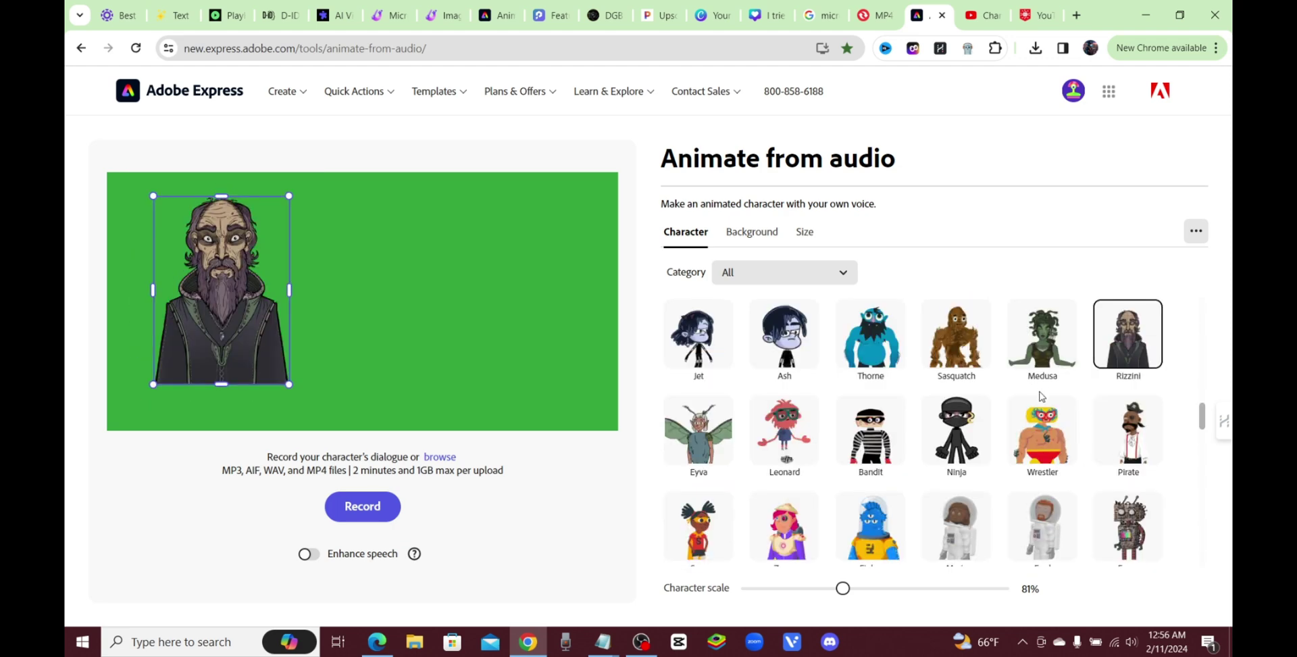
- Centre Rizzini on the canvas and enlarge him to 127% scale
{"action": "left_click_drag", "start_coordinate": [292, 353], "coordinate": [442, 339]}
{"action": "left_click_drag", "start_coordinate": [452, 379], "coordinate": [586, 254]}
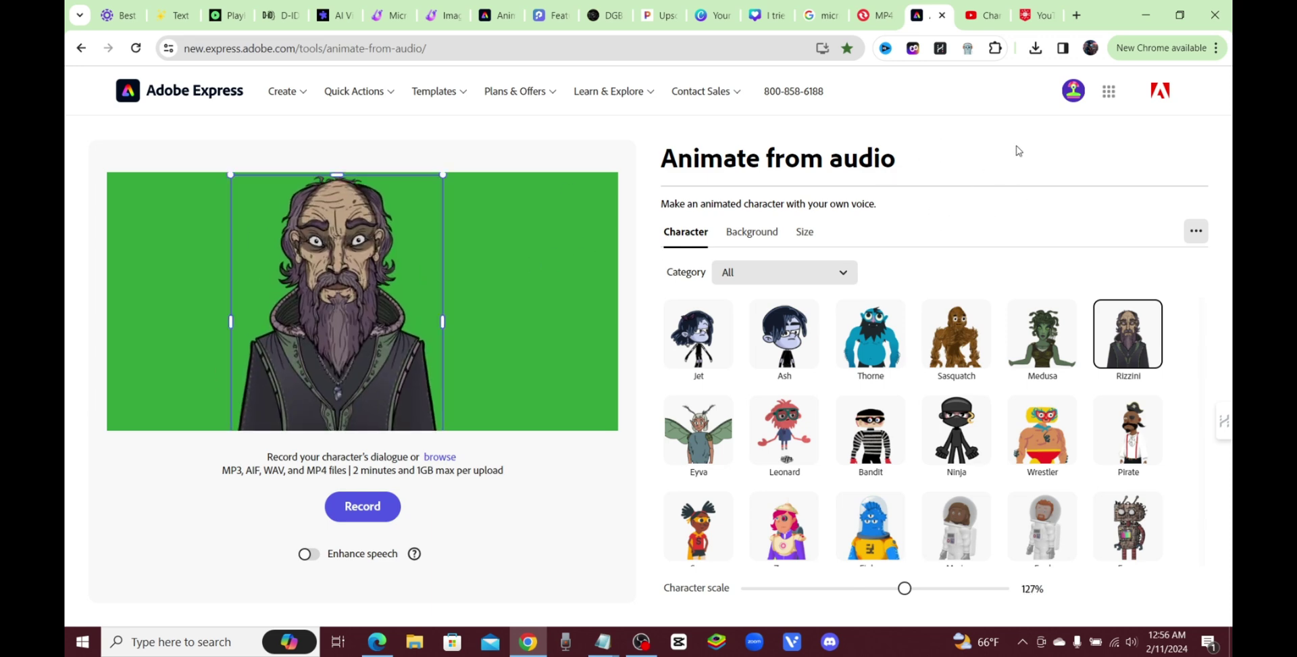
{"action": "left_click", "coordinate": [749, 236]}
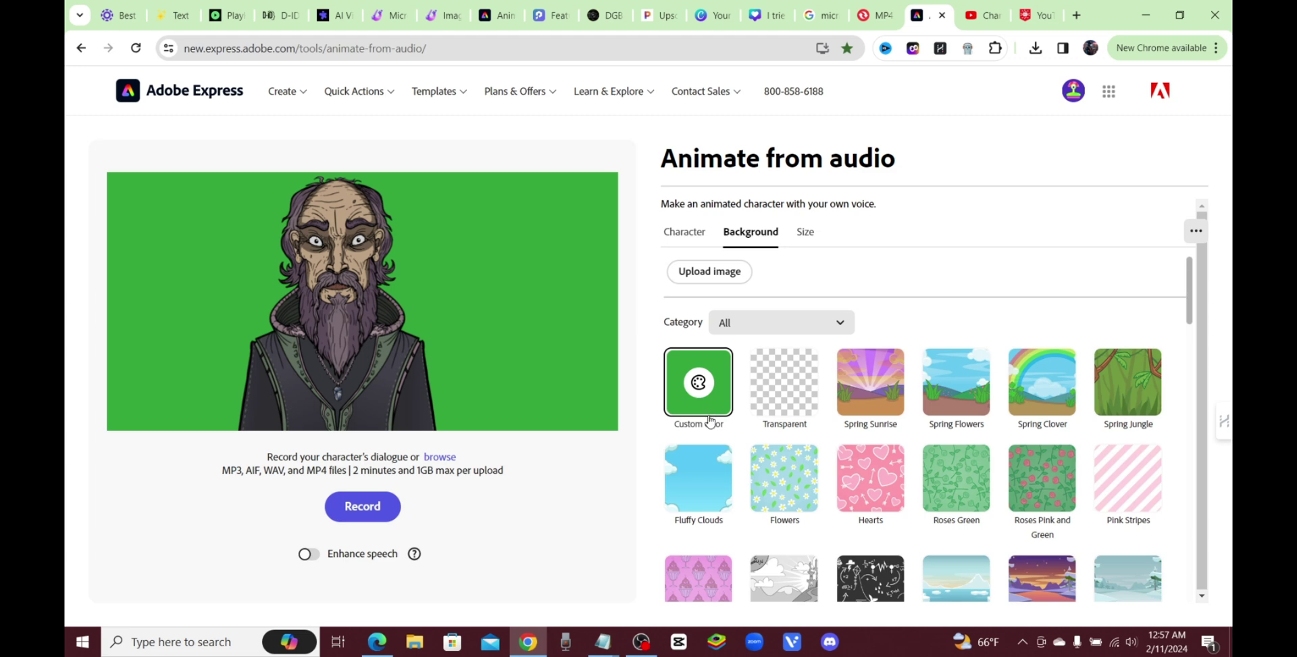
- Try transparent, Spring Jungle, Spring Clover, Genius Chalkboard, Castle and solid-colour backgrounds
{"action": "left_click", "coordinate": [803, 393]}
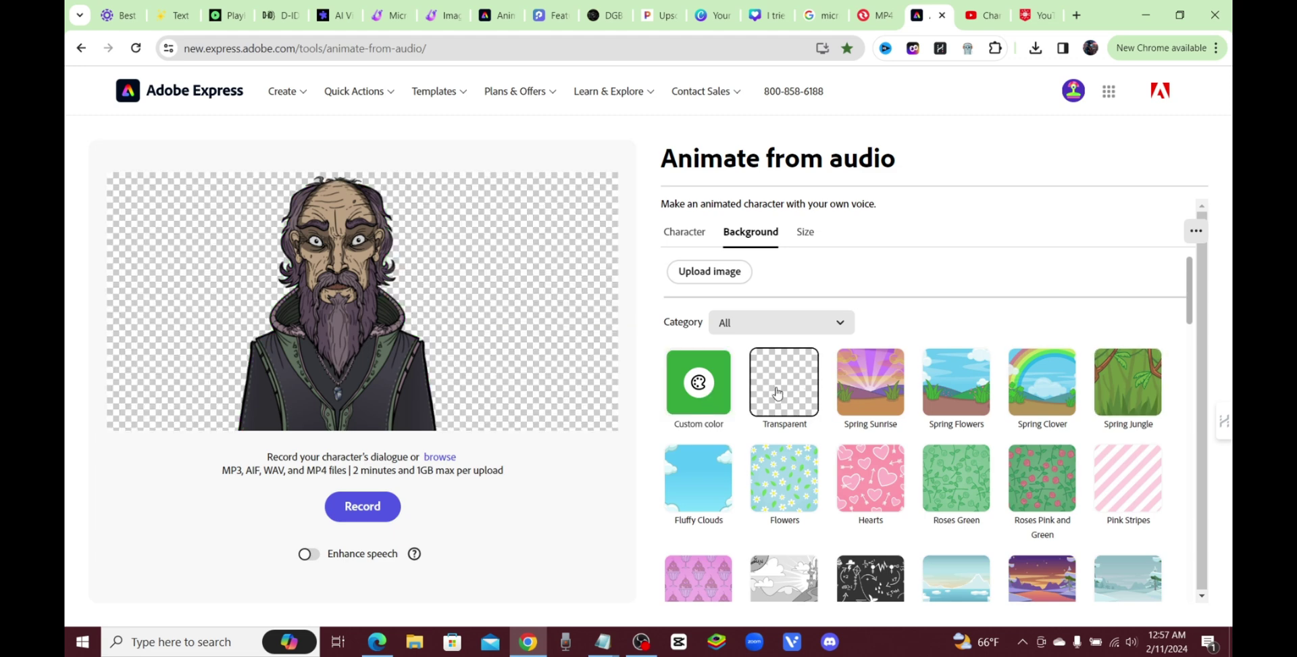
{"action": "scroll", "coordinate": [775, 388], "scroll_direction": "down", "scroll_amount": 5}
{"action": "scroll", "coordinate": [946, 406], "scroll_direction": "up", "scroll_amount": 5}
{"action": "left_click", "coordinate": [1135, 390]}
{"action": "left_click", "coordinate": [1034, 390]}
{"action": "left_click", "coordinate": [1127, 382]}
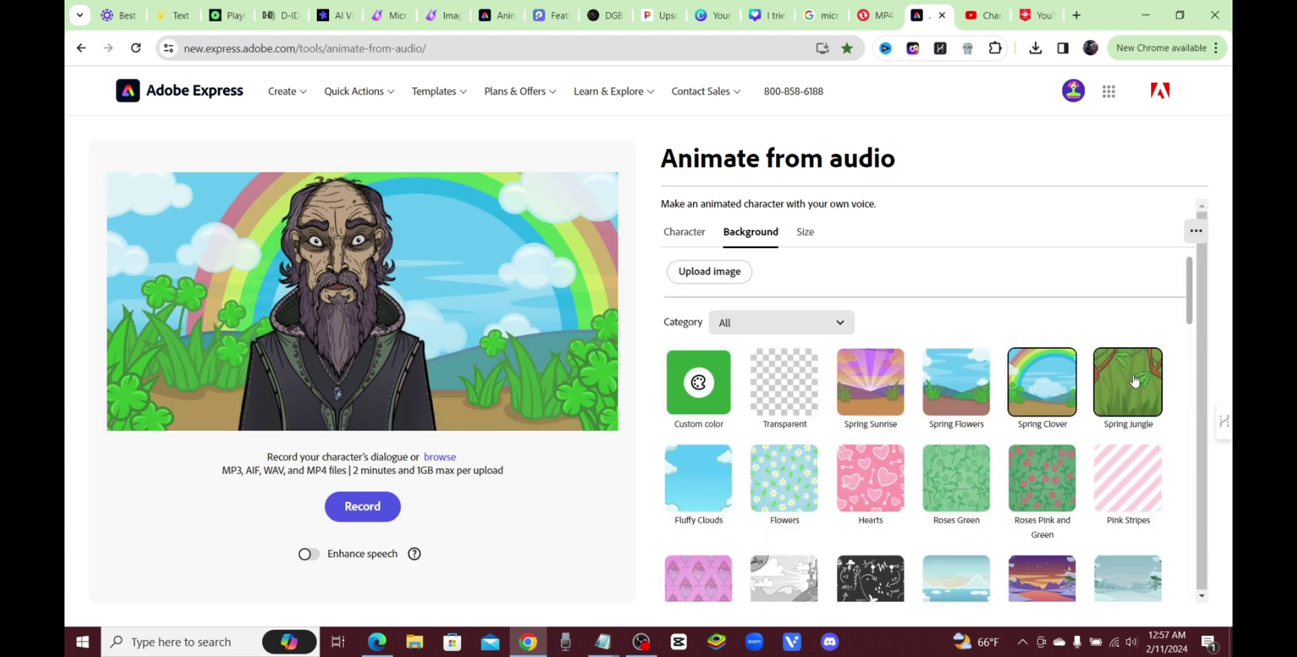
{"action": "scroll", "coordinate": [870, 385], "scroll_direction": "down", "scroll_amount": 2}
{"action": "left_click", "coordinate": [871, 436]}
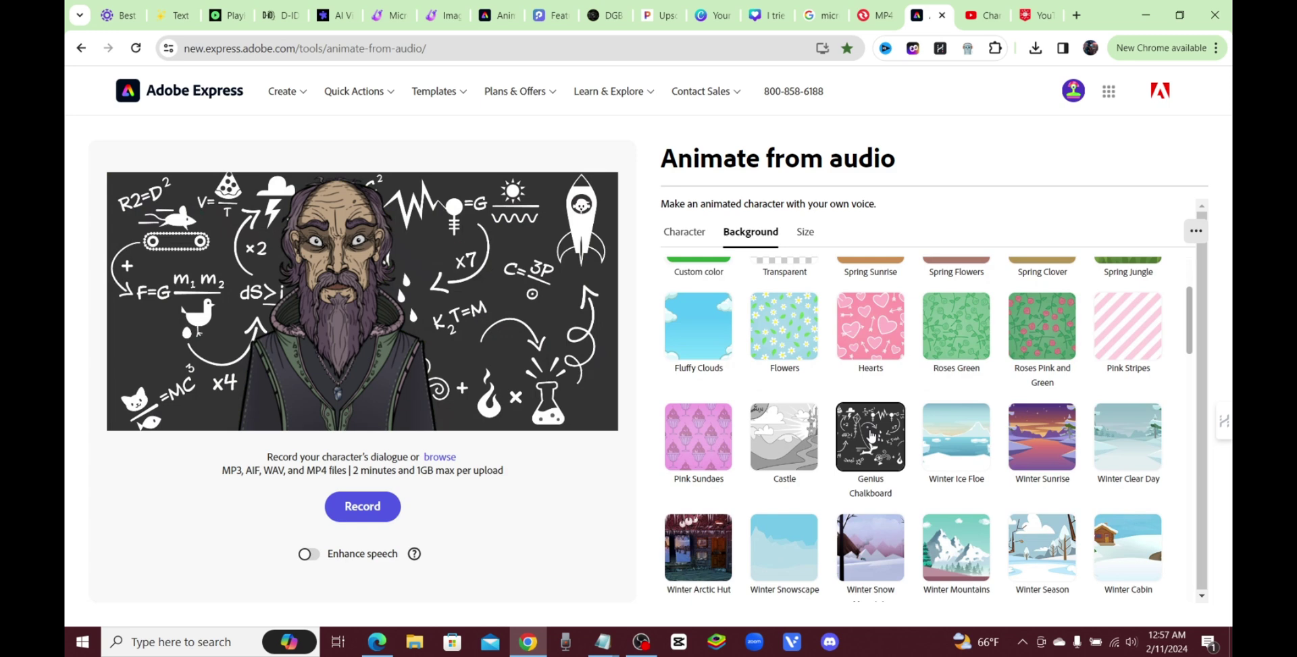
{"action": "scroll", "coordinate": [973, 425], "scroll_direction": "down", "scroll_amount": 1}
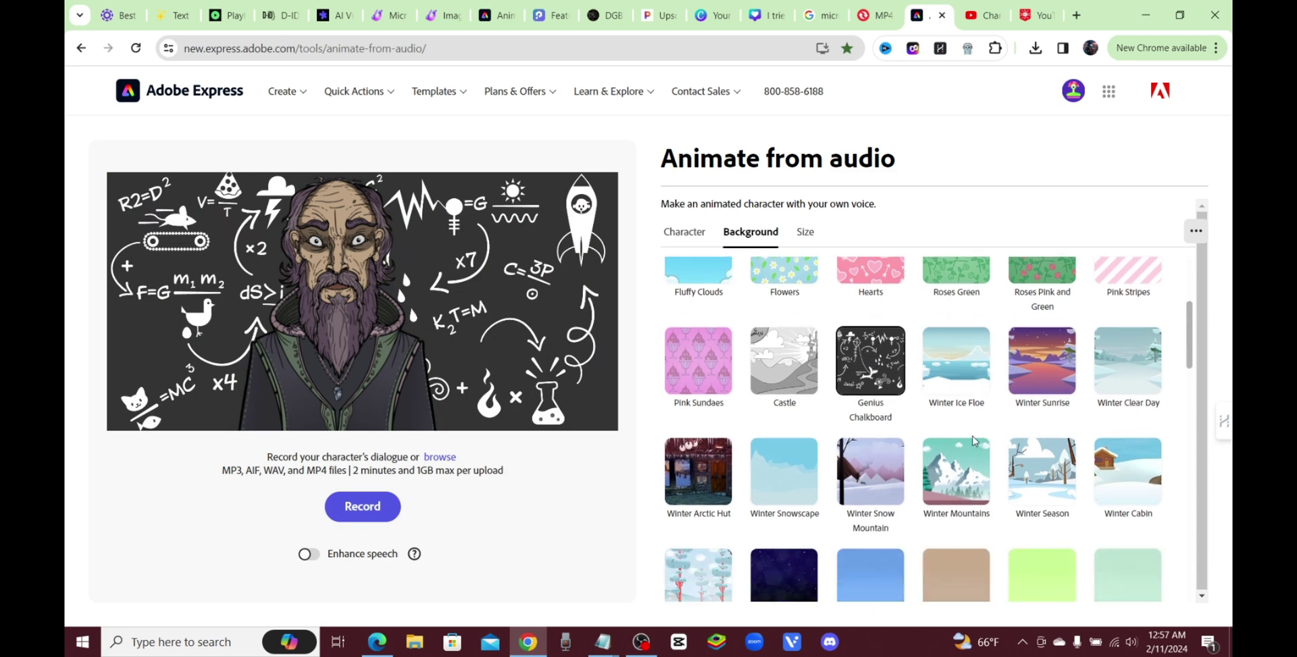
{"action": "left_click", "coordinate": [778, 383]}
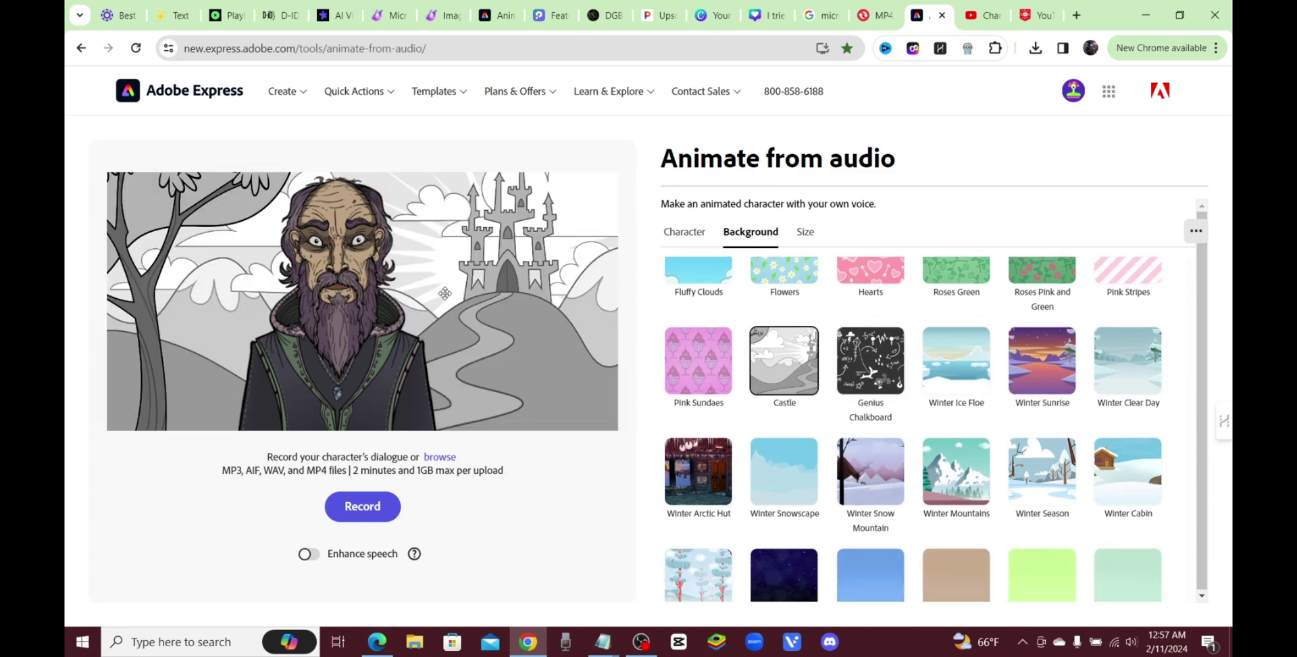
{"action": "scroll", "coordinate": [779, 401], "scroll_direction": "up", "scroll_amount": 1}
{"action": "scroll", "coordinate": [777, 402], "scroll_direction": "up", "scroll_amount": 3}
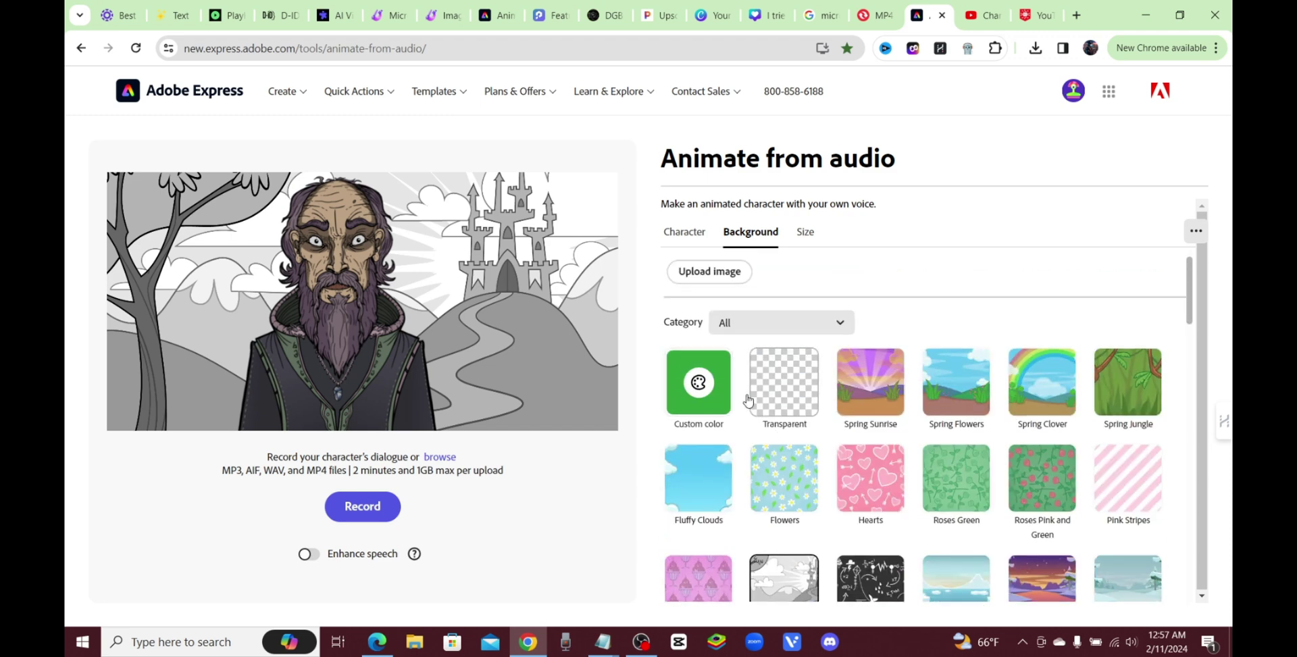
{"action": "left_click", "coordinate": [696, 406]}
{"action": "left_click", "coordinate": [1032, 313]}
{"action": "left_click", "coordinate": [783, 381]}
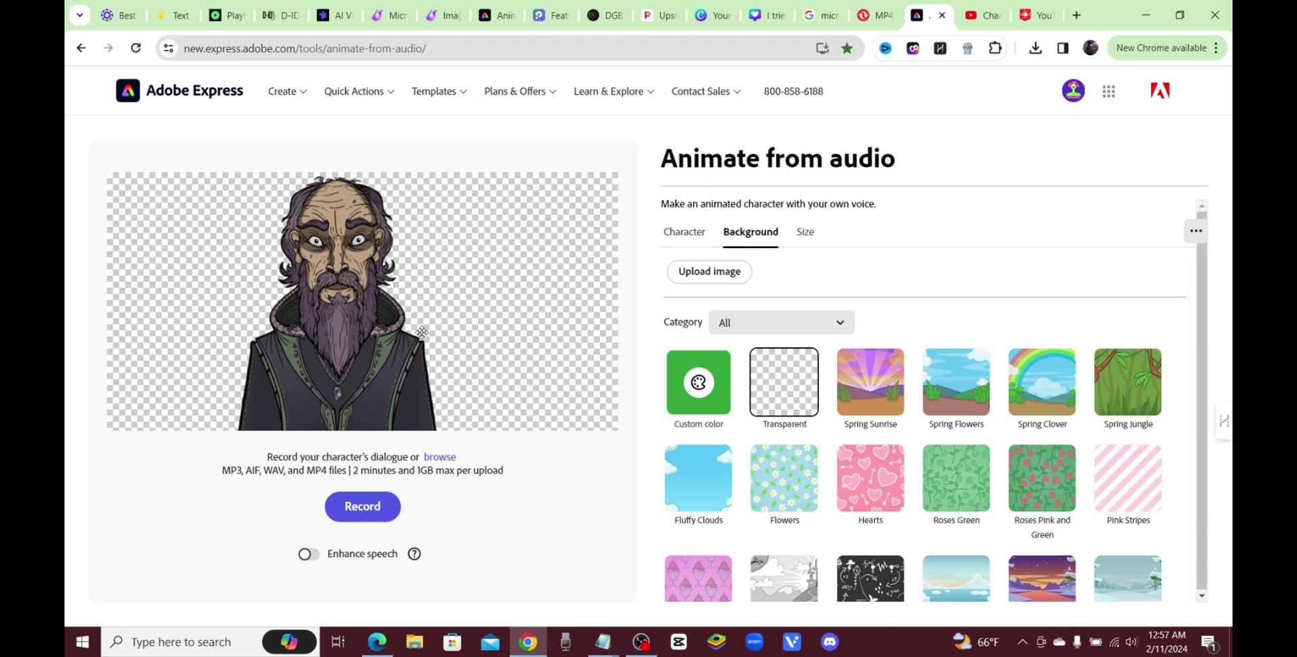
- Compare the Indoors, Station, Stadium, Skyline, City, Office and Studio scenes, then choose Treasure beach
{"action": "scroll", "coordinate": [762, 412], "scroll_direction": "down", "scroll_amount": 5}
{"action": "left_click", "coordinate": [957, 382]}
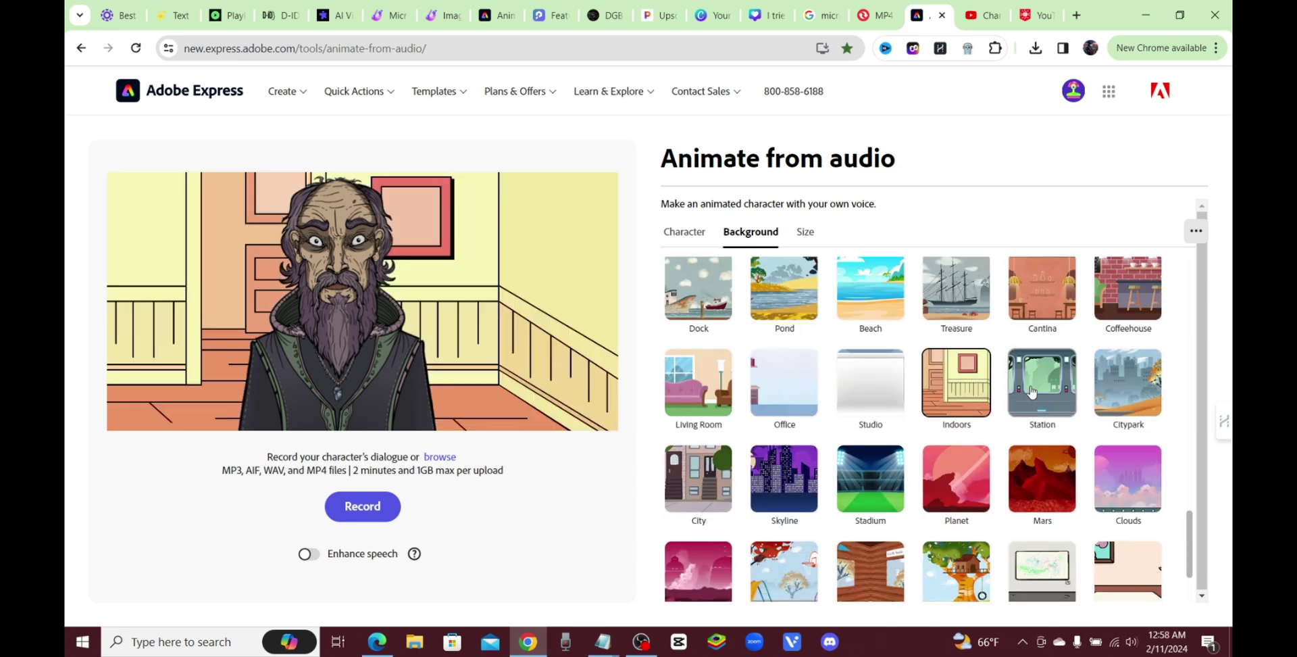
{"action": "left_click", "coordinate": [1048, 393]}
{"action": "left_click", "coordinate": [854, 485]}
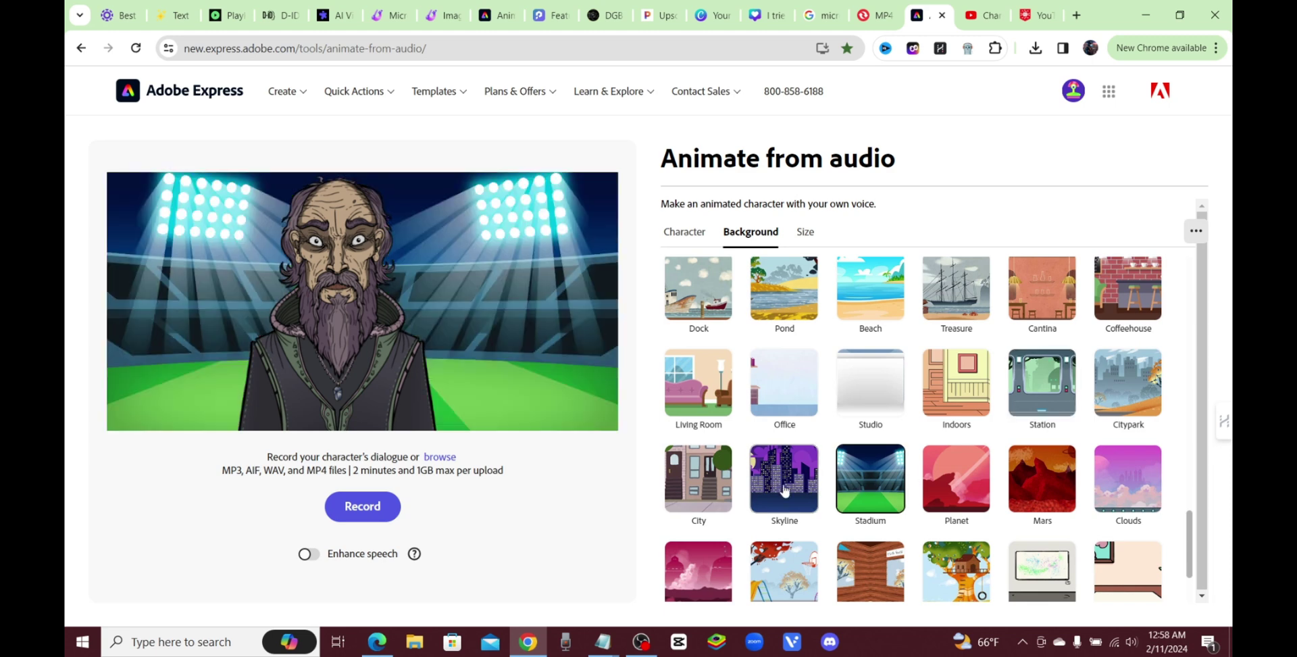
{"action": "left_click", "coordinate": [781, 490]}
{"action": "left_click", "coordinate": [695, 491]}
{"action": "left_click", "coordinate": [726, 415]}
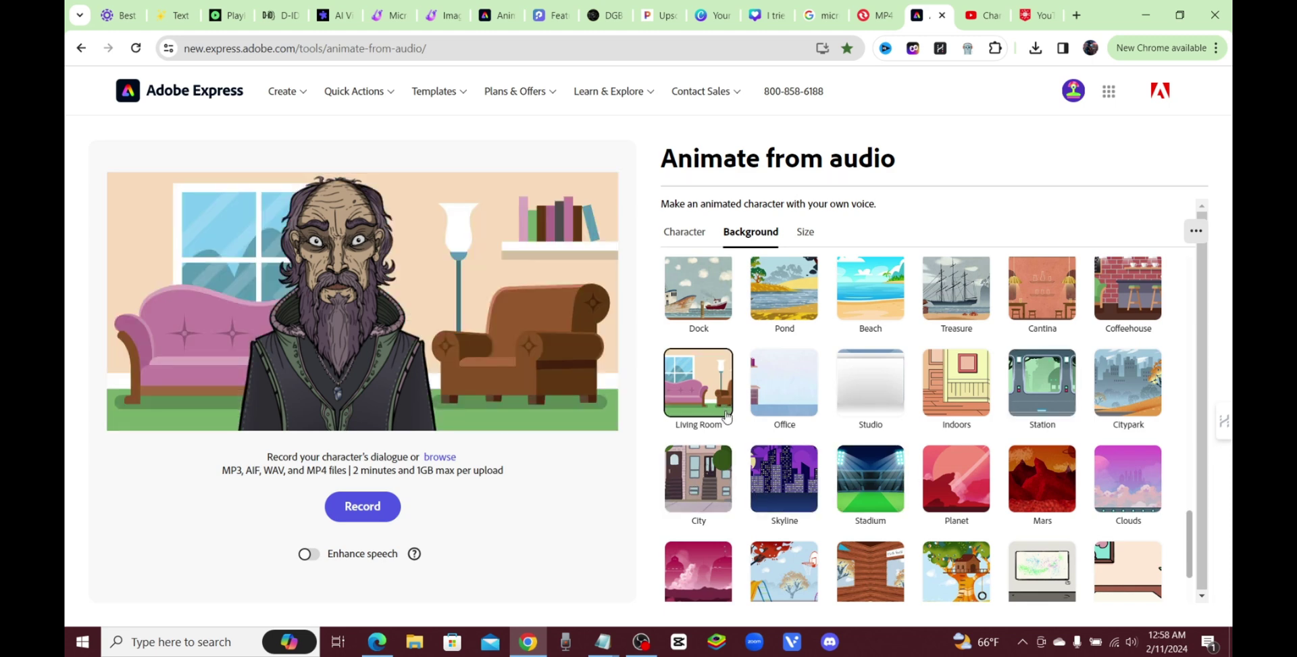
{"action": "left_click", "coordinate": [783, 417]}
{"action": "left_click", "coordinate": [882, 409]}
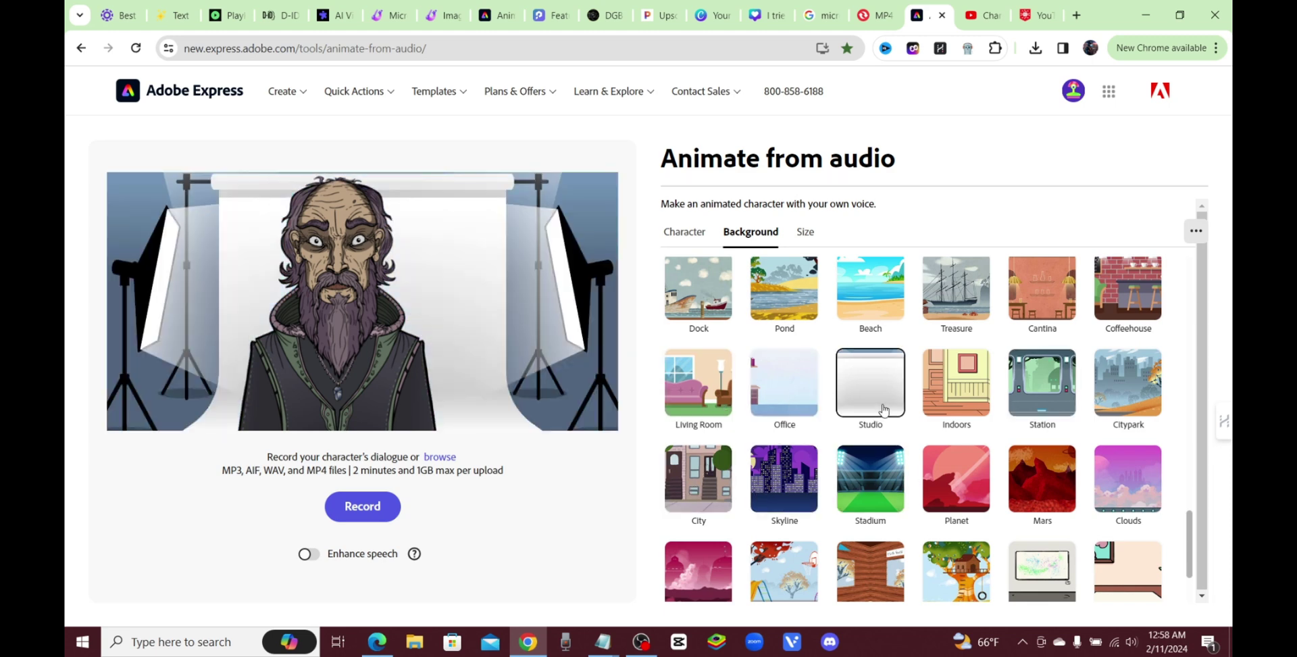
{"action": "left_click", "coordinate": [990, 404]}
{"action": "left_click", "coordinate": [953, 296]}
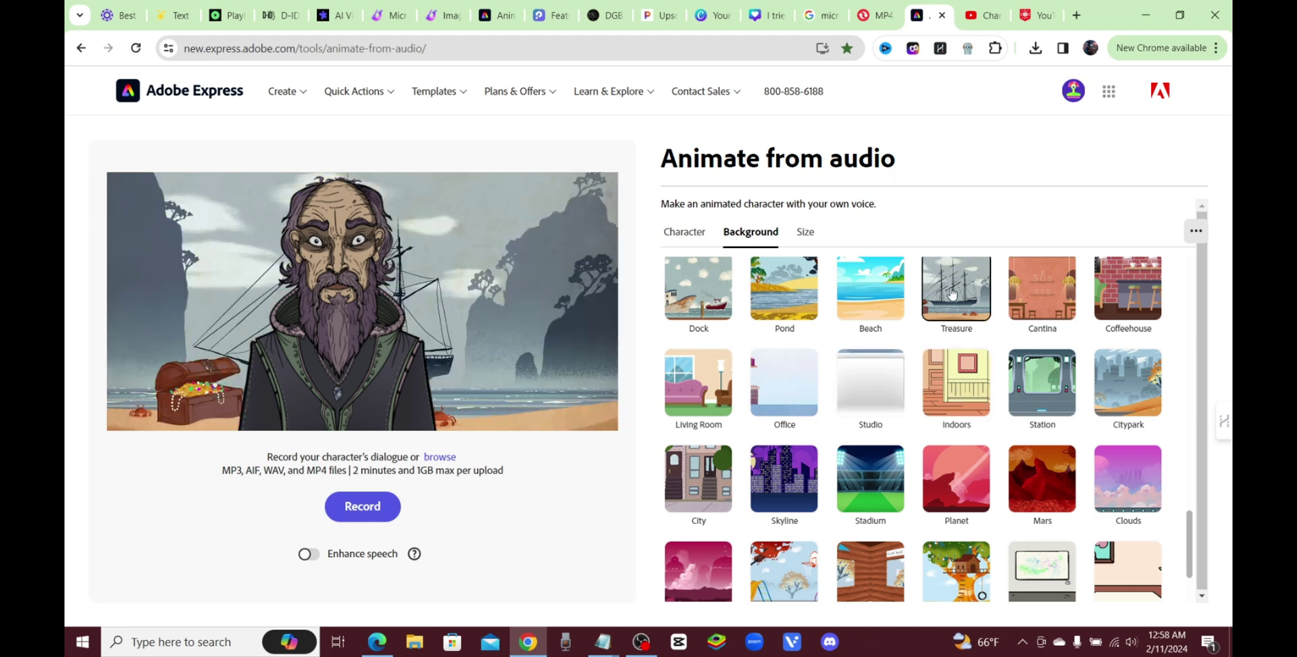
{"action": "left_click", "coordinate": [802, 232]}
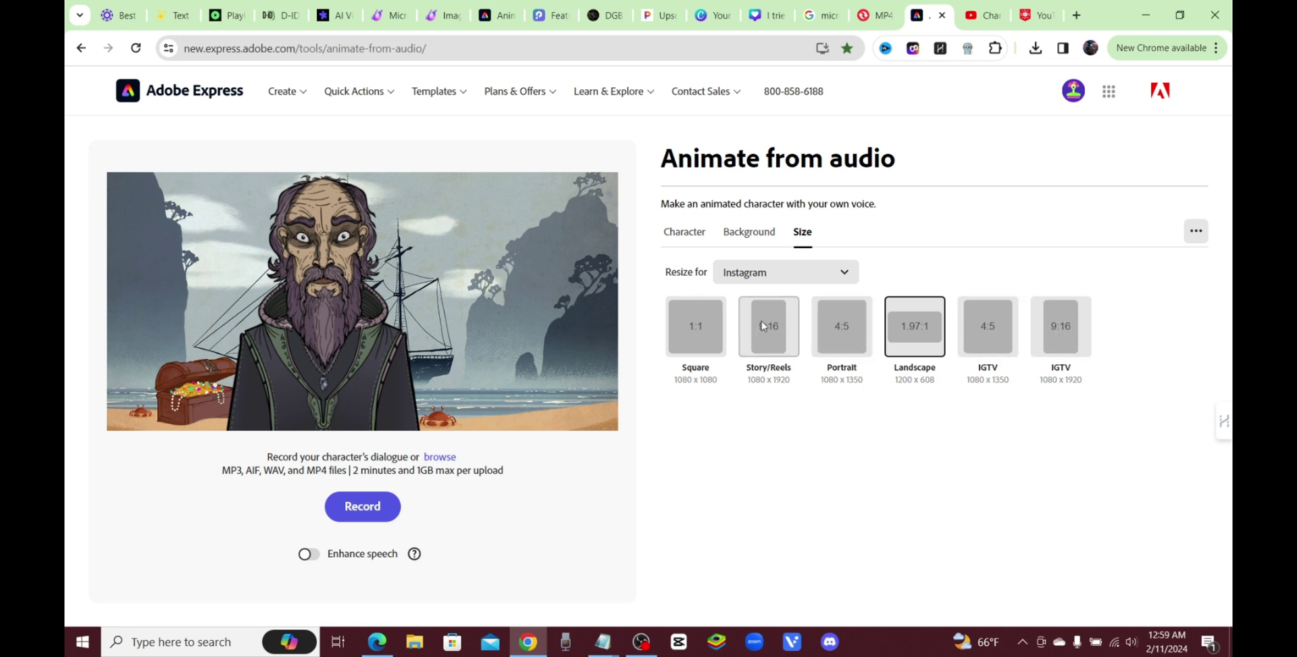
- Shrink Rizzini slightly and begin recording dialogue with microphone access allowed
{"action": "left_click_drag", "start_coordinate": [466, 184], "coordinate": [446, 271]}
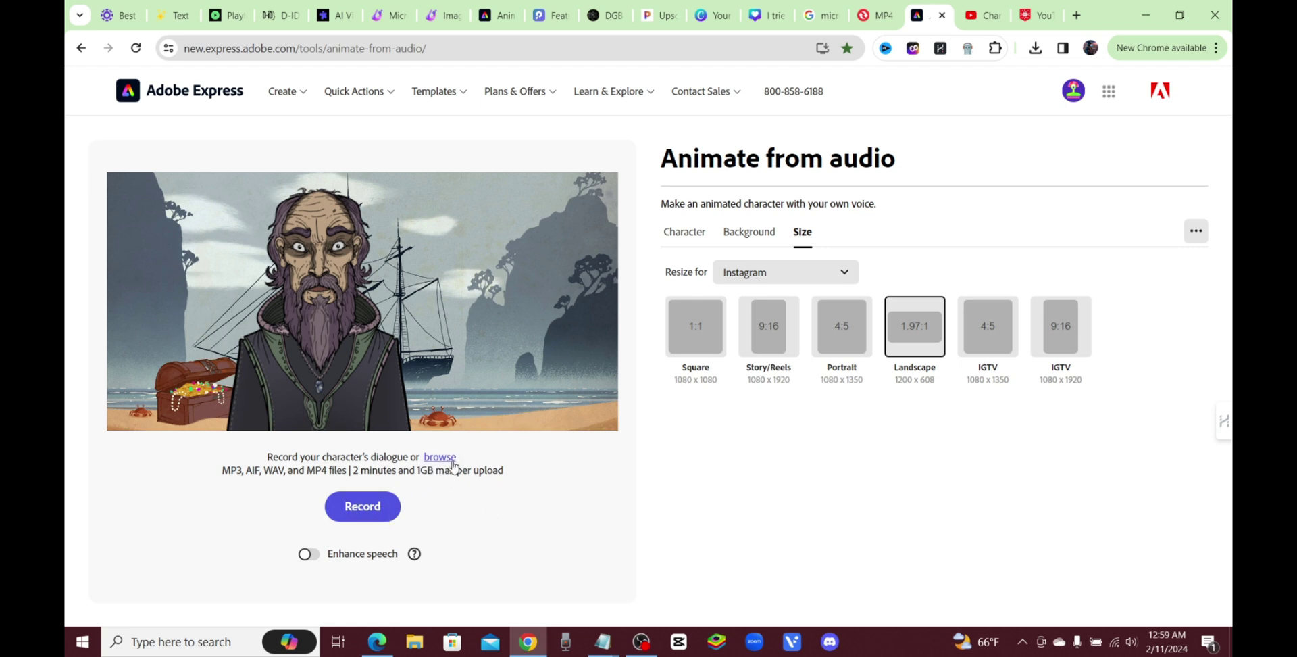
{"action": "left_click", "coordinate": [356, 506]}
{"action": "left_click", "coordinate": [302, 153]}
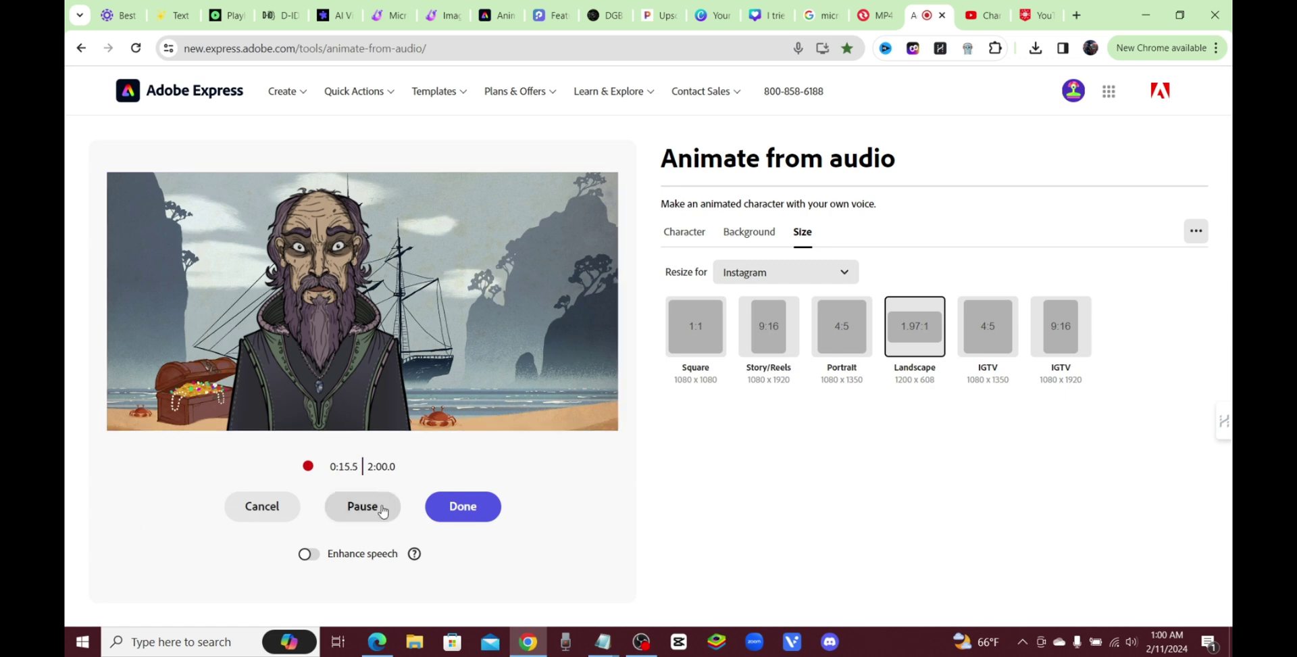
- Stop the recording at 16.6 seconds to generate Rizzini's beach animation
{"action": "left_click", "coordinate": [463, 508]}
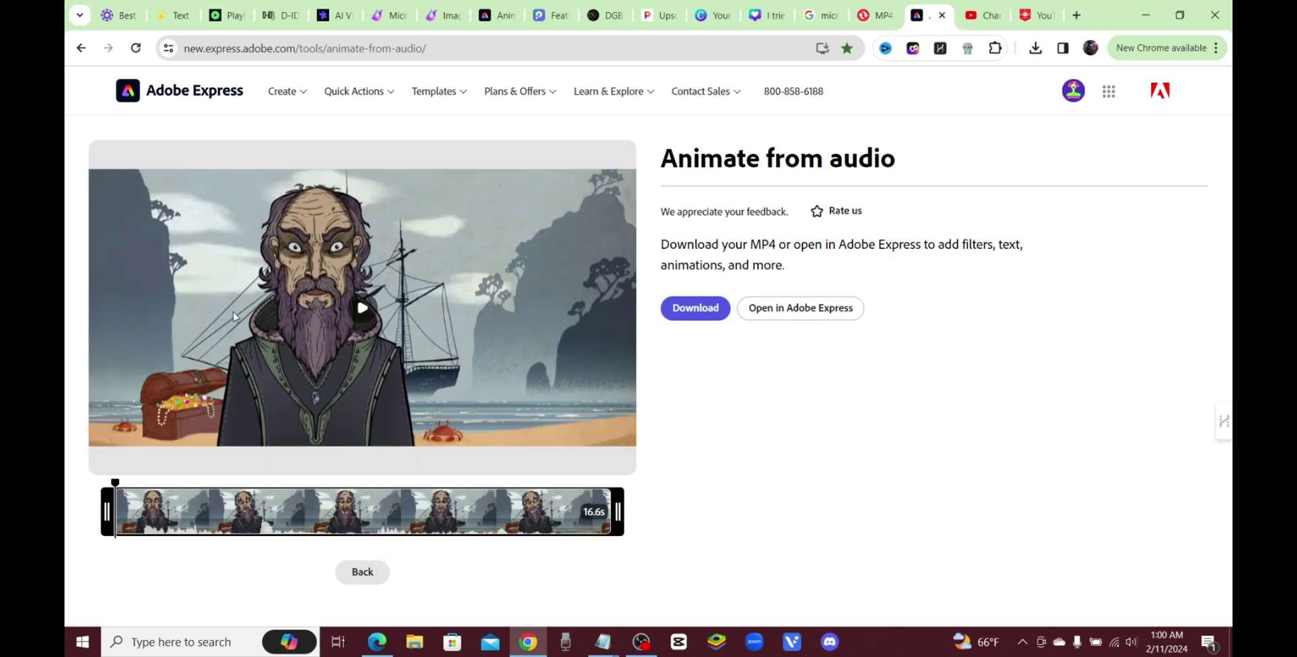
- Play the 16.6-second Rizzini beach animation preview to the end
{"action": "left_click", "coordinate": [364, 315]}
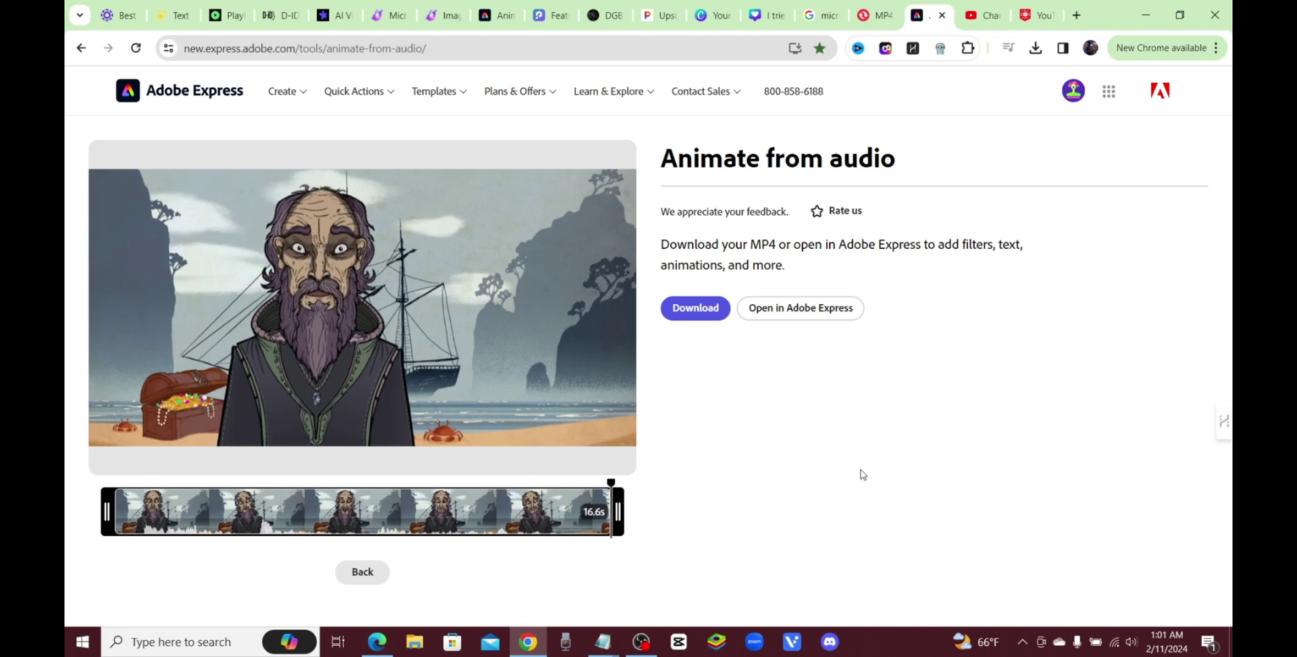
{"action": "mouse_move", "coordinate": [560, 255]}
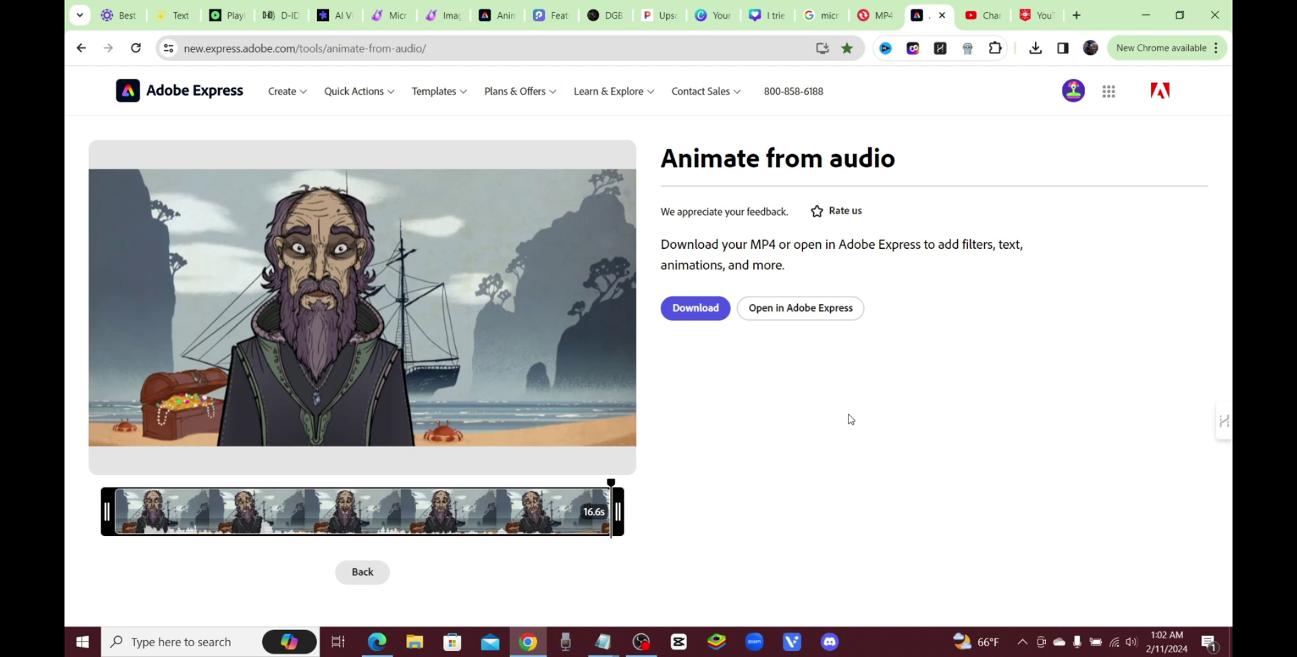
{"action": "mouse_move", "coordinate": [352, 172]}
{"action": "mouse_move", "coordinate": [273, 324]}
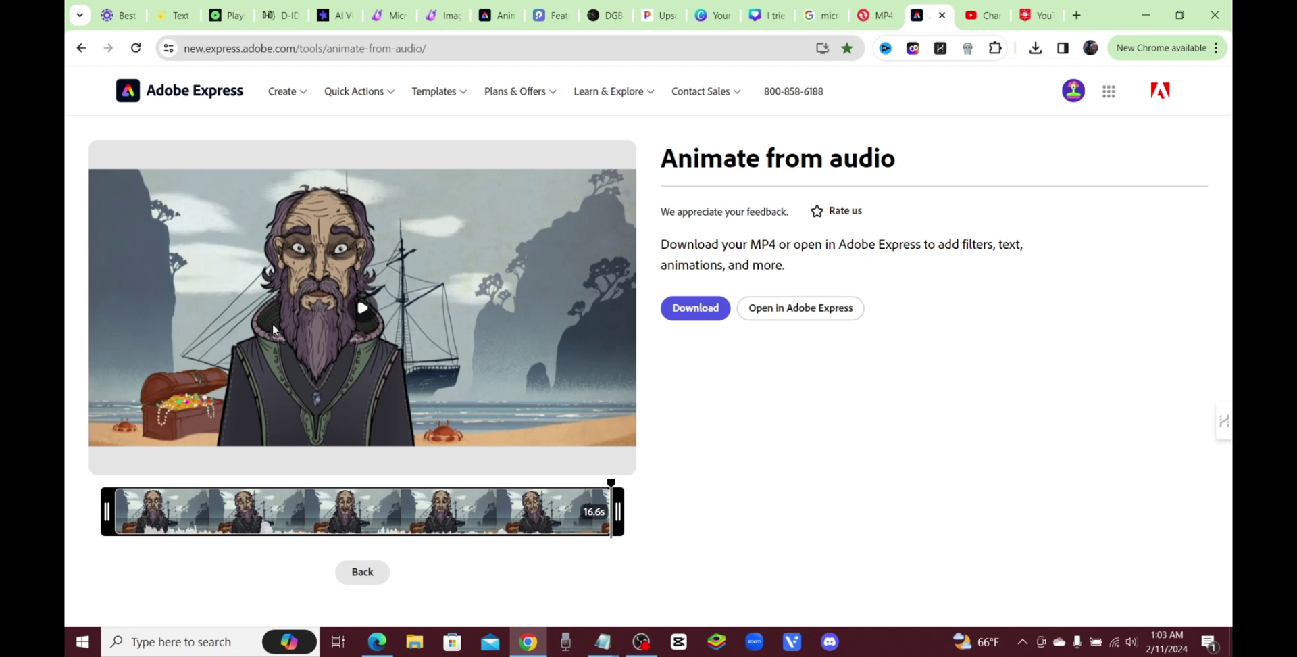